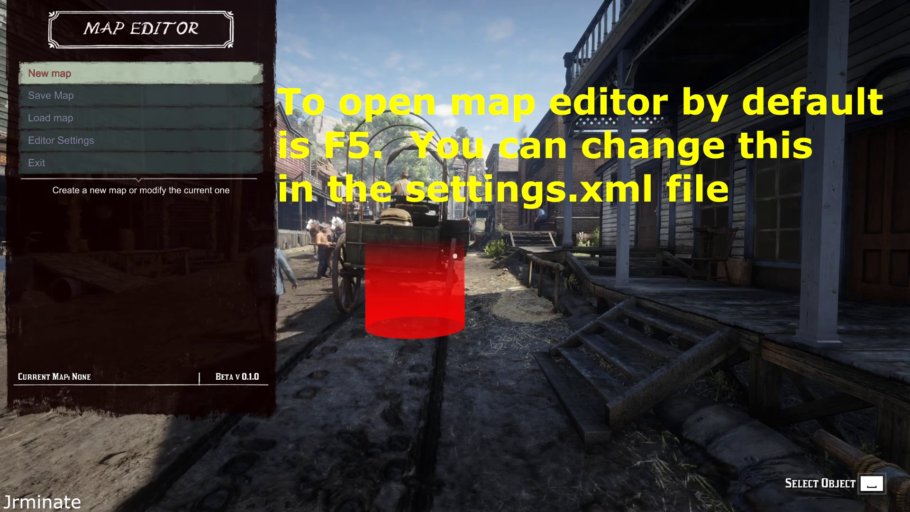
key(Down)
key(Down)
key(Down)
key(Down)
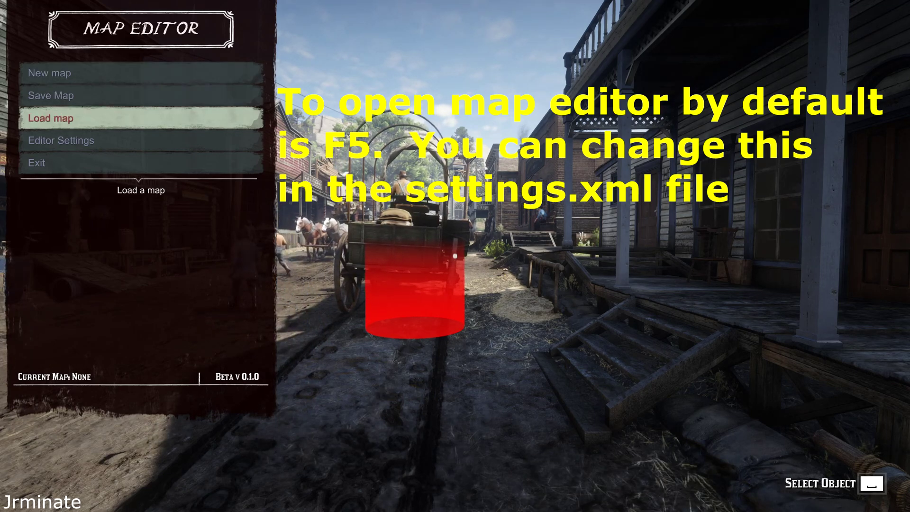
key(Up)
key(Up)
key(Up)
key(Up)
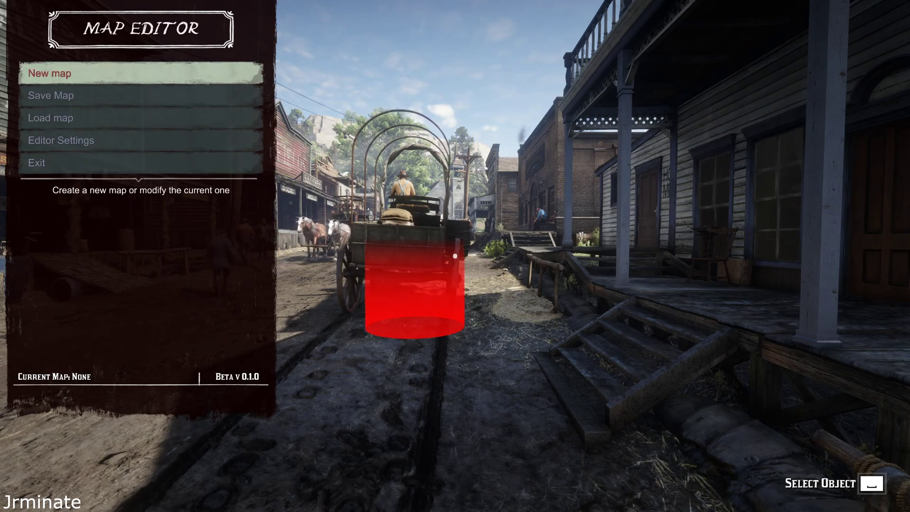
key(Down)
key(Down)
key(Down)
key(Down)
key(Up)
key(Up)
key(Down)
key(Down)
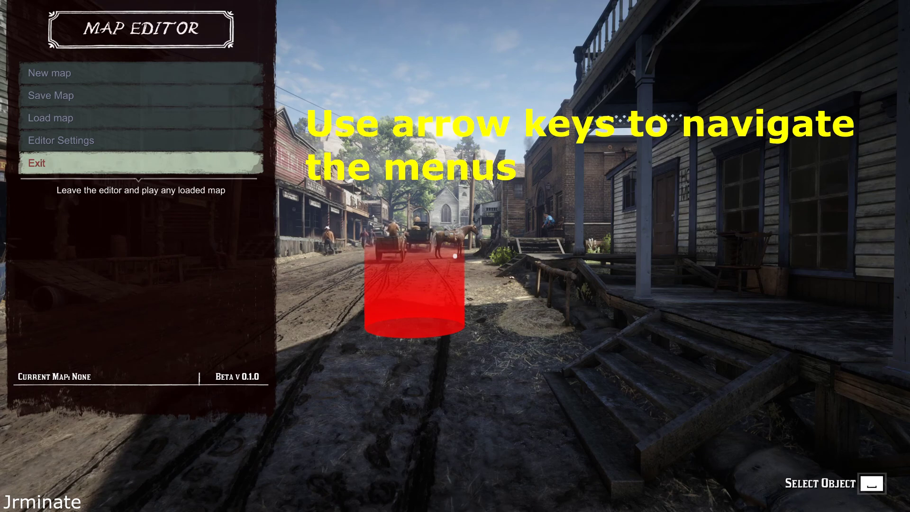
key(Up)
key(Up)
key(Up)
key(Up)
key(Down)
key(Down)
key(Down)
key(Down)
key(Up)
key(Up)
key(Up)
key(Up)
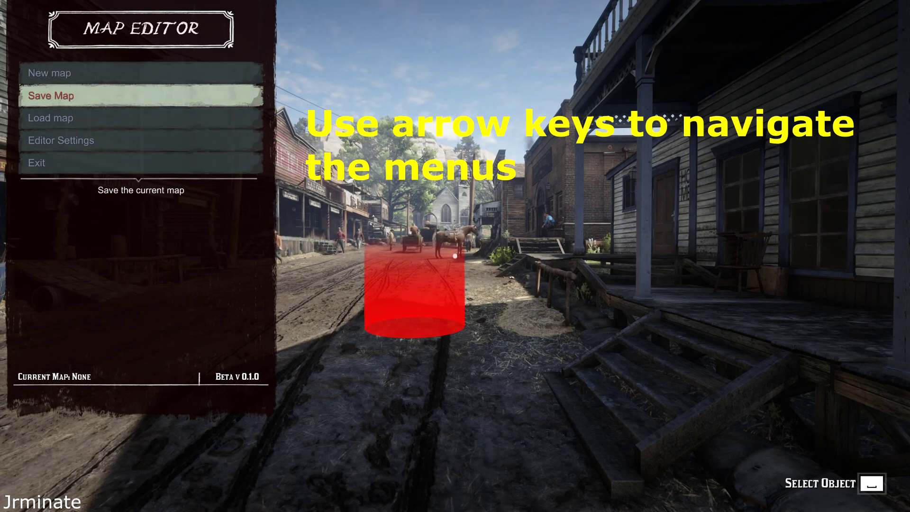
key(Down)
key(Down)
key(Down)
key(Down)
key(Up)
key(Up)
key(Up)
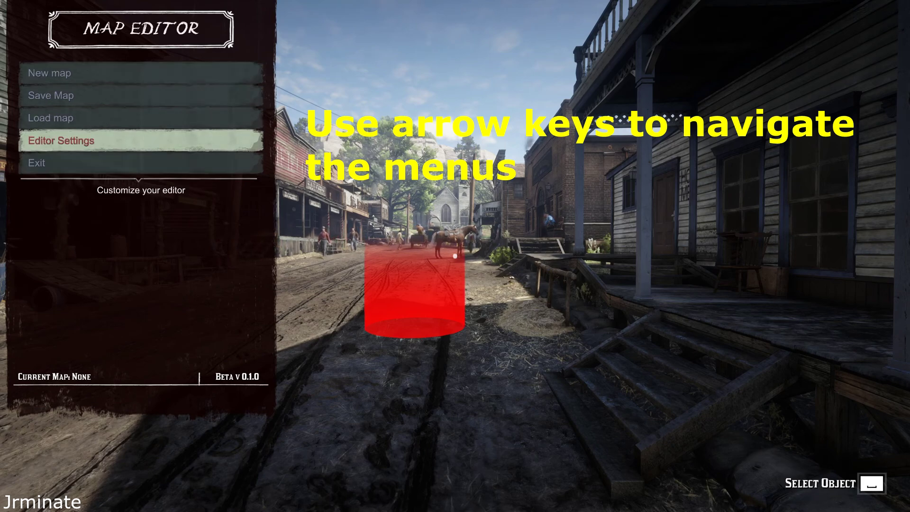
Start a new map and choose the ped model A_F_M_ARMTOWNFOLK_01 from the Annesburg ped type for placement
key(Up)
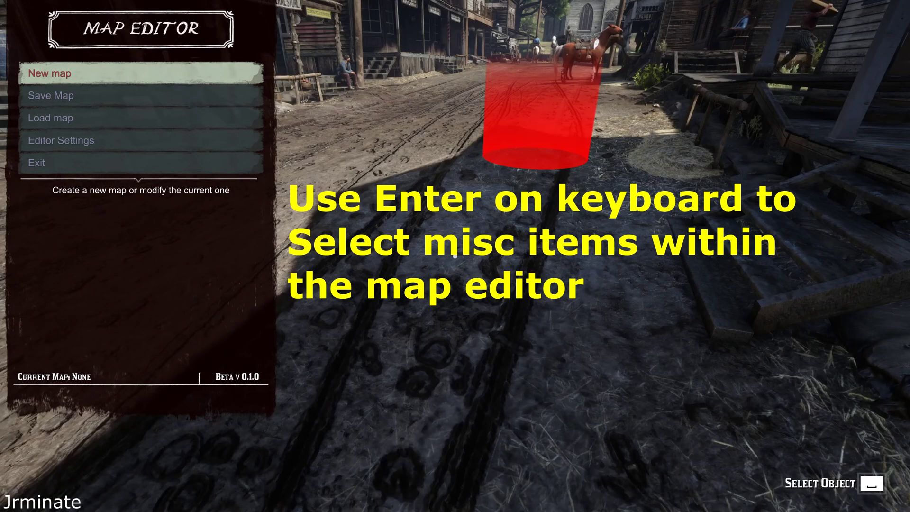
key(Return)
key(Down)
key(Return)
key(Return)
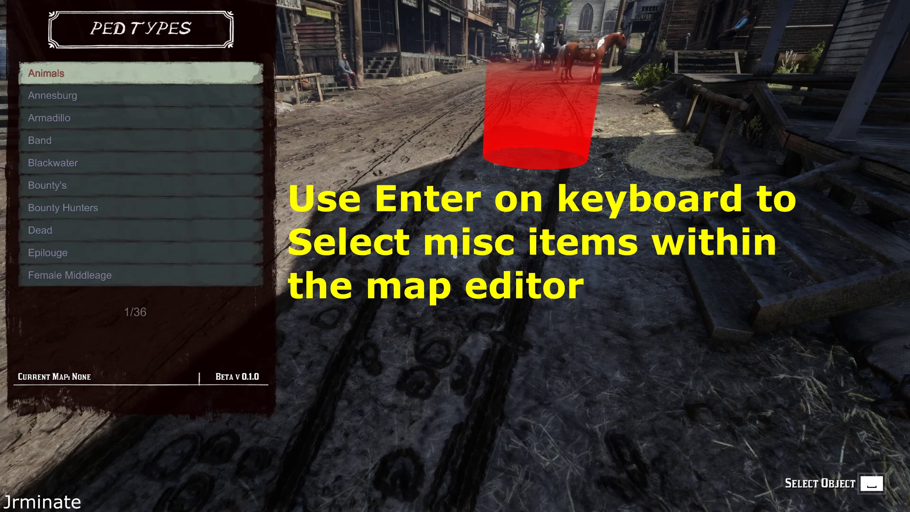
key(Down)
key(Return)
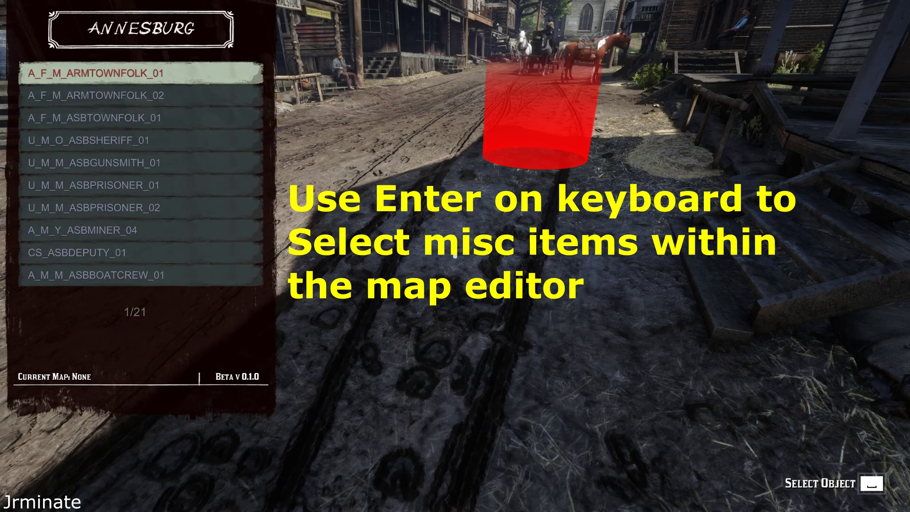
key(Return)
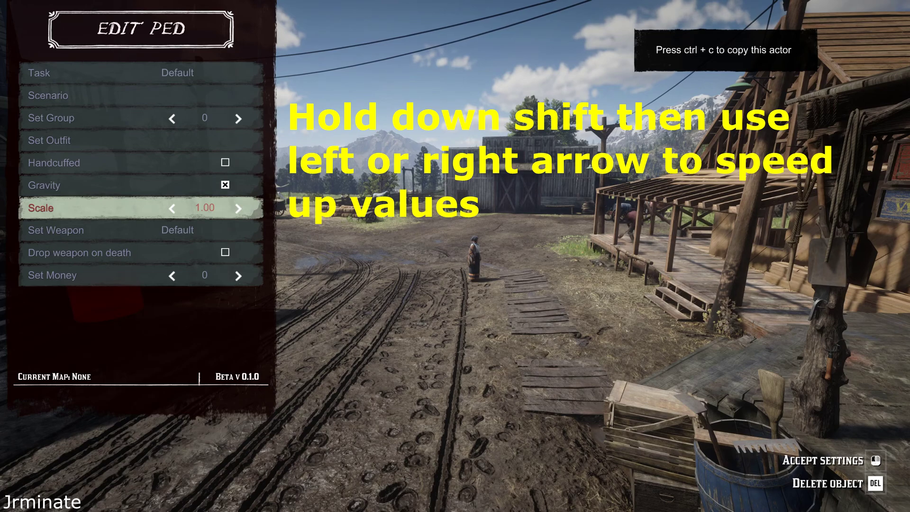
Try enlarging and shrinking the placed ped's scale in fast increments, up to about 7.90, and return it to 1.00
key(shift+Right)
key(shift+Left)
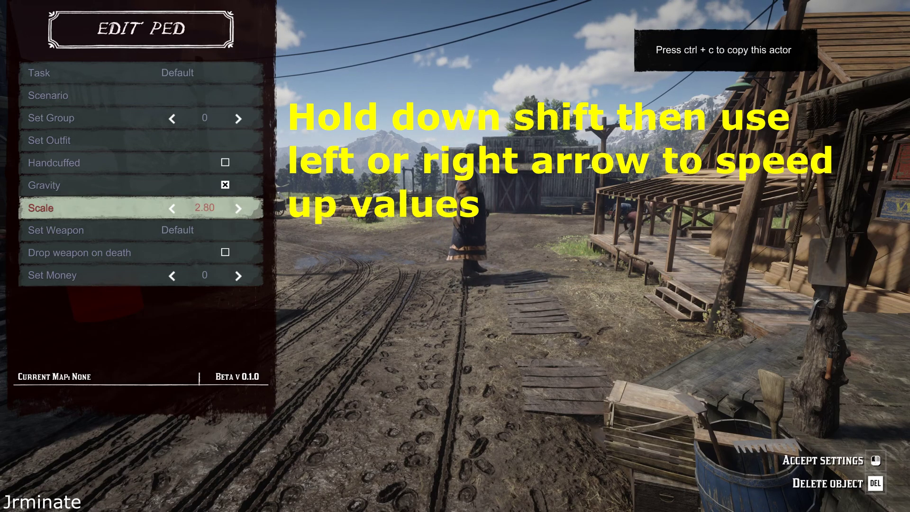
key(shift+Right)
key(shift+Right)
key(shift+Right)
key(shift+Right)
key(shift+Right)
key(shift+Right)
key(shift+Right)
key(shift+Right)
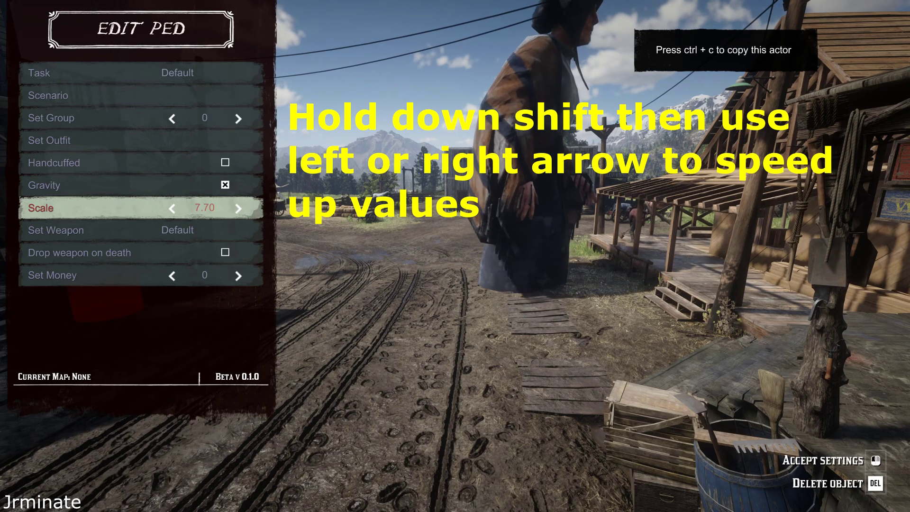
key(shift+Left)
key(shift+Left)
key(shift+Left)
key(shift+Left)
key(shift+Left)
key(shift+Left)
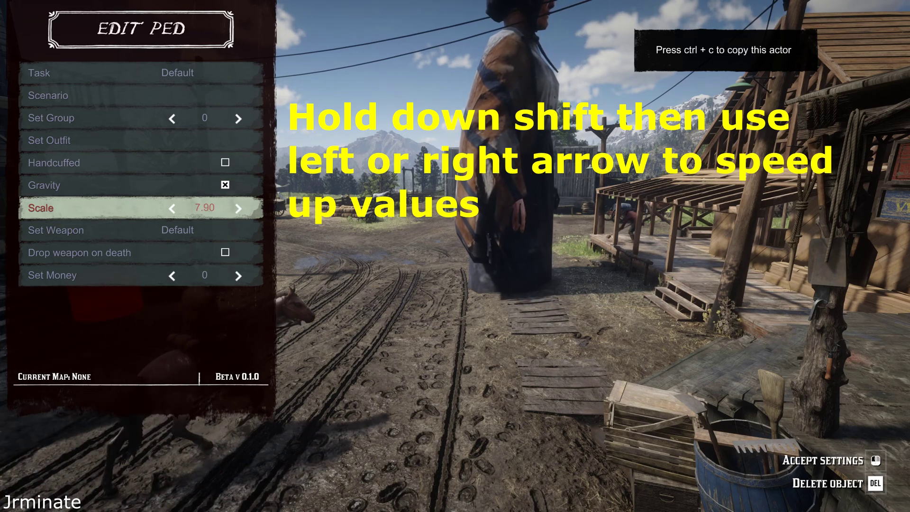
key(shift+Left)
key(shift+Left)
key(shift+Left)
key(shift+Left)
key(shift+Left)
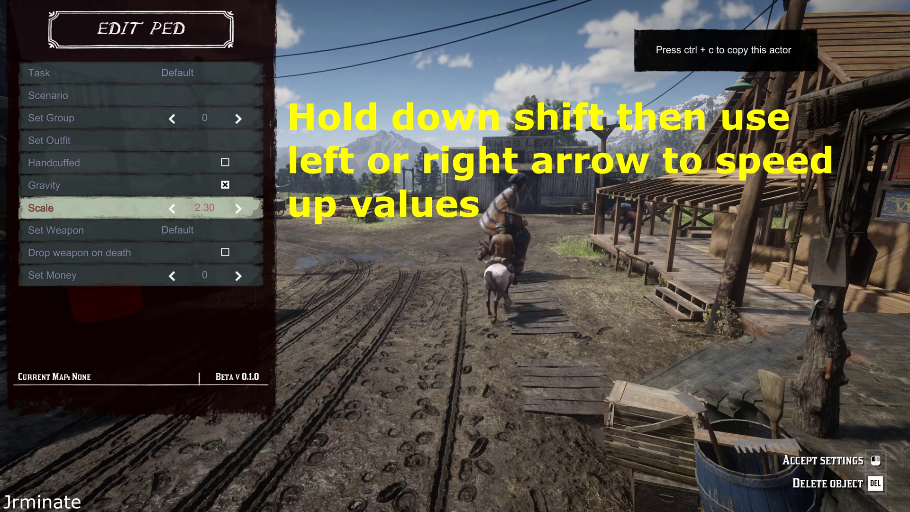
key(shift+Right)
key(shift+Right)
key(shift+Right)
key(shift+Right)
key(shift+Right)
key(shift+Right)
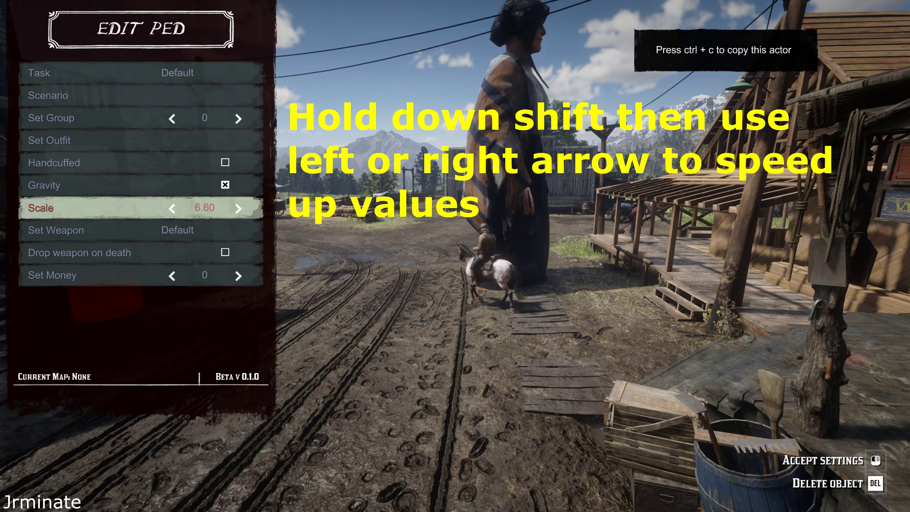
key(shift+Left)
key(shift+Left)
key(shift+Left)
key(shift+Left)
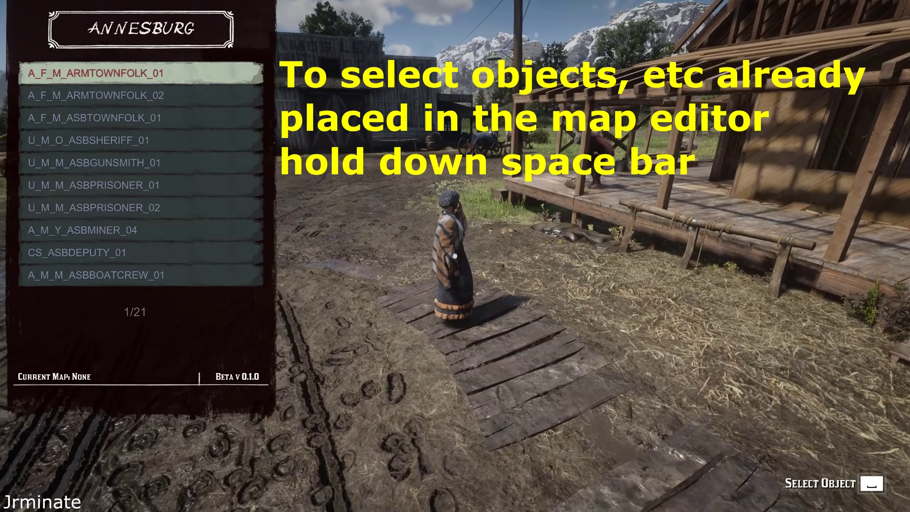
Reopen the placed ped's settings and accept them without changes
key(space)
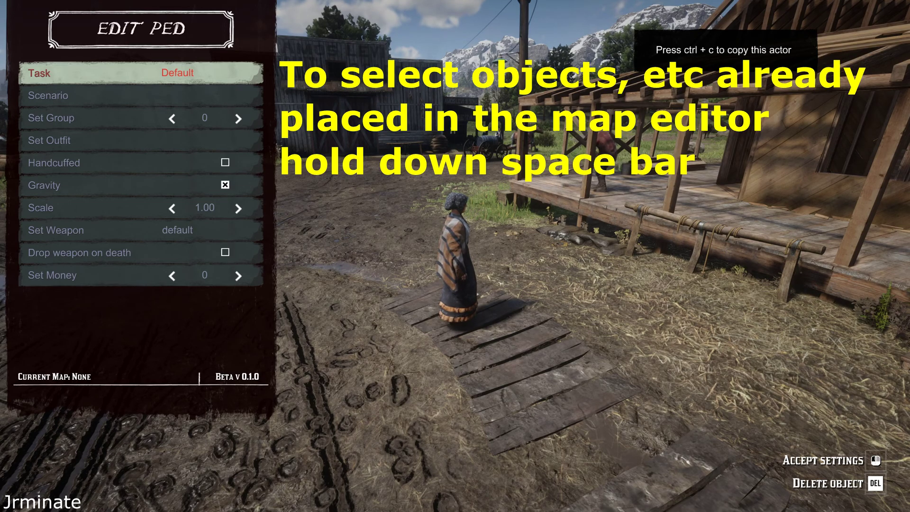
click(456, 256)
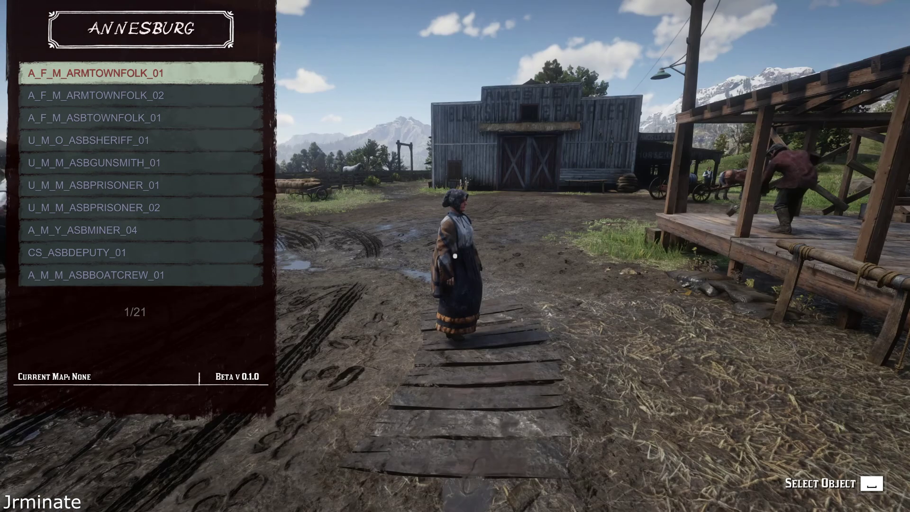
key(s)
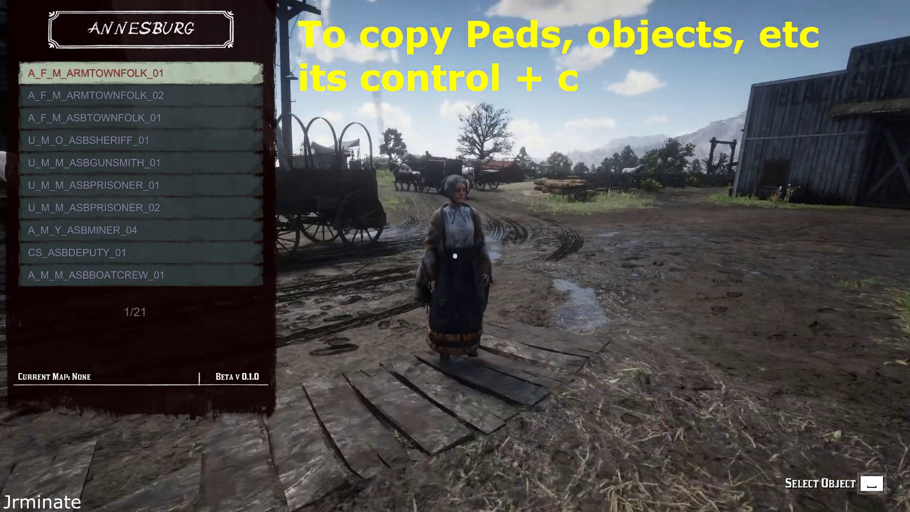
Select the placed townswoman and place three copies in a row with her, two on one side and one on the other
key(space)
key(space)
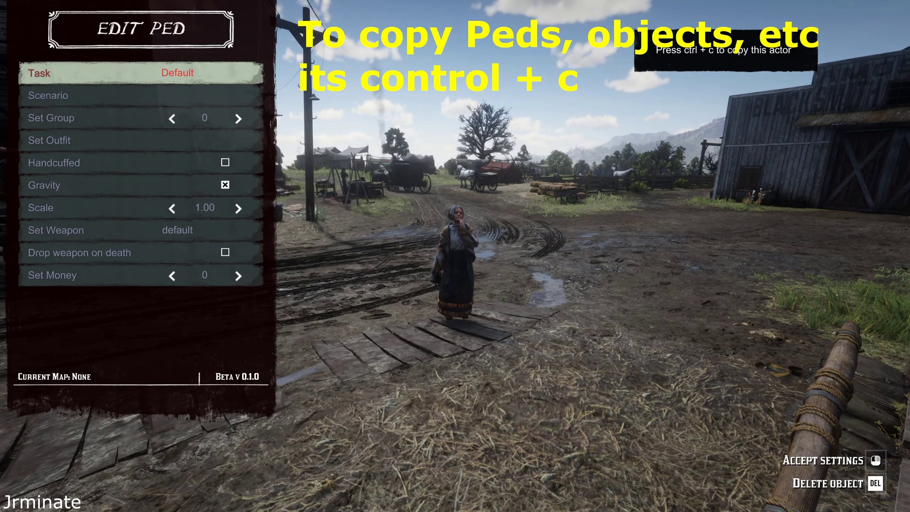
key(ctrl+c)
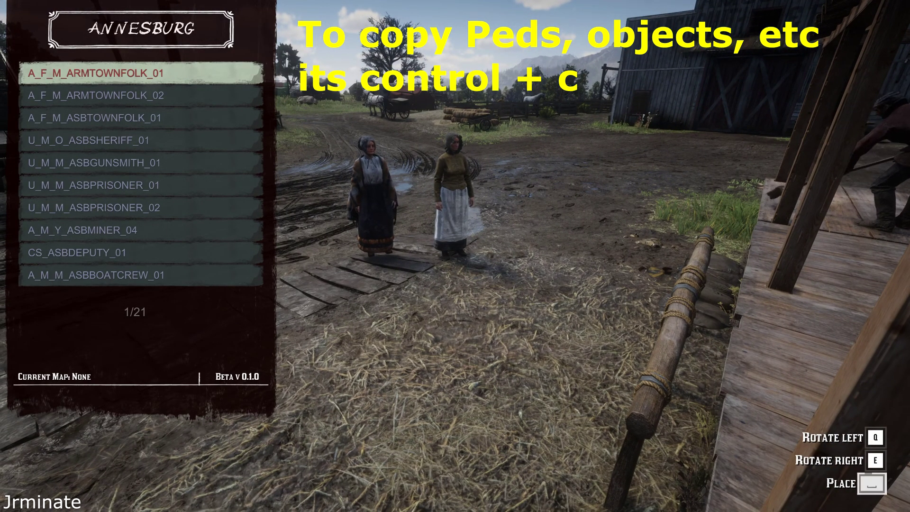
key(space)
key(ctrl+c)
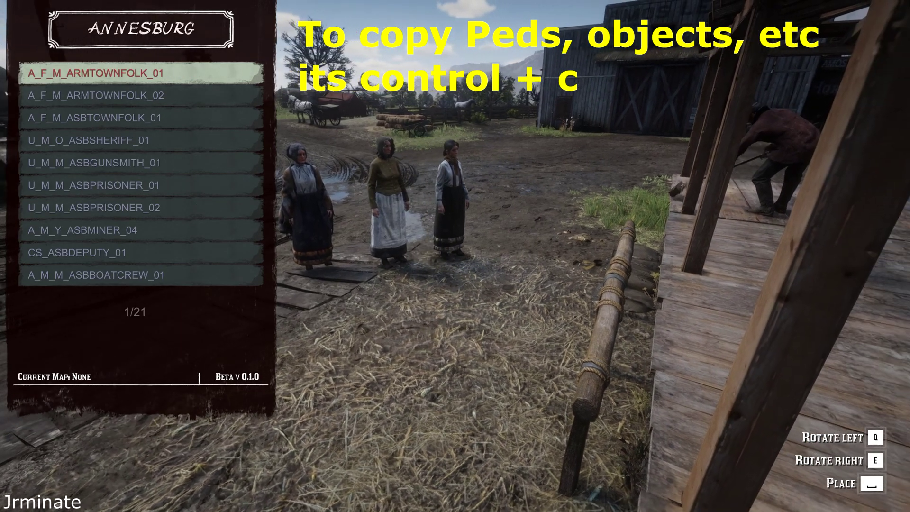
key(space)
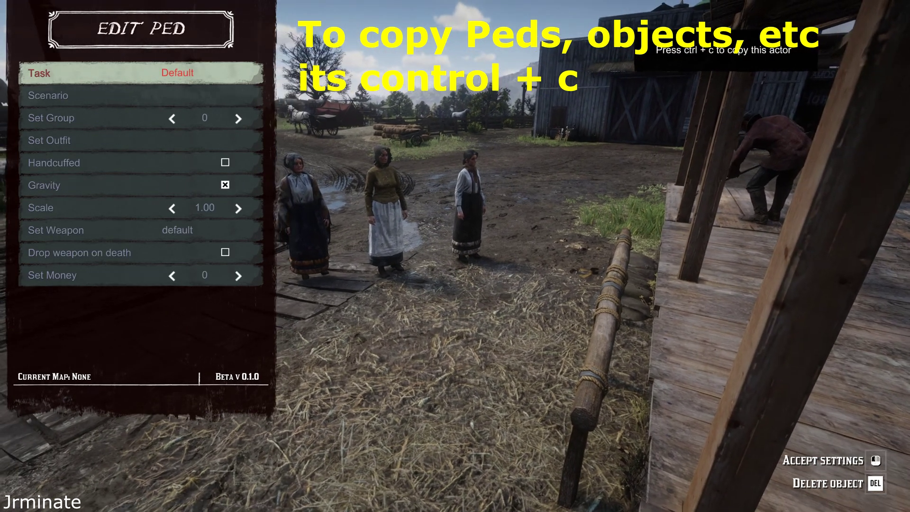
key(ctrl+c)
key(space)
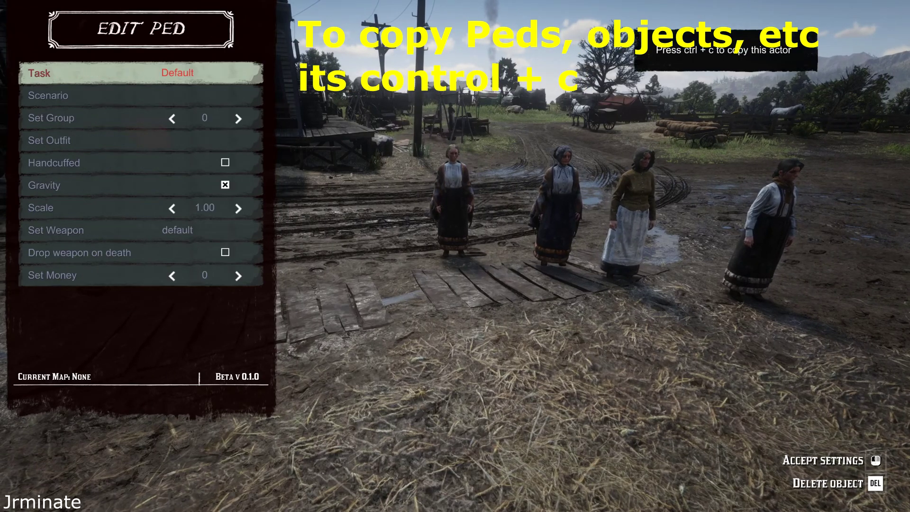
key(Return)
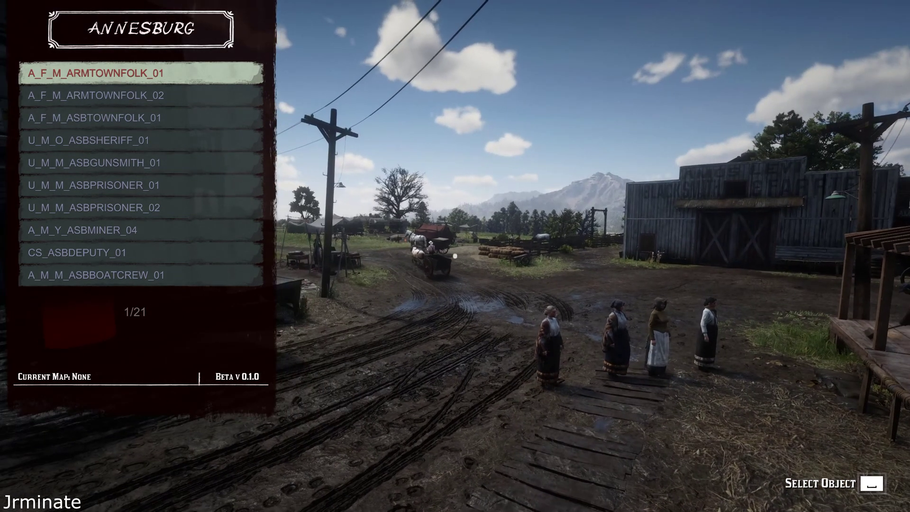
key(shift+w)
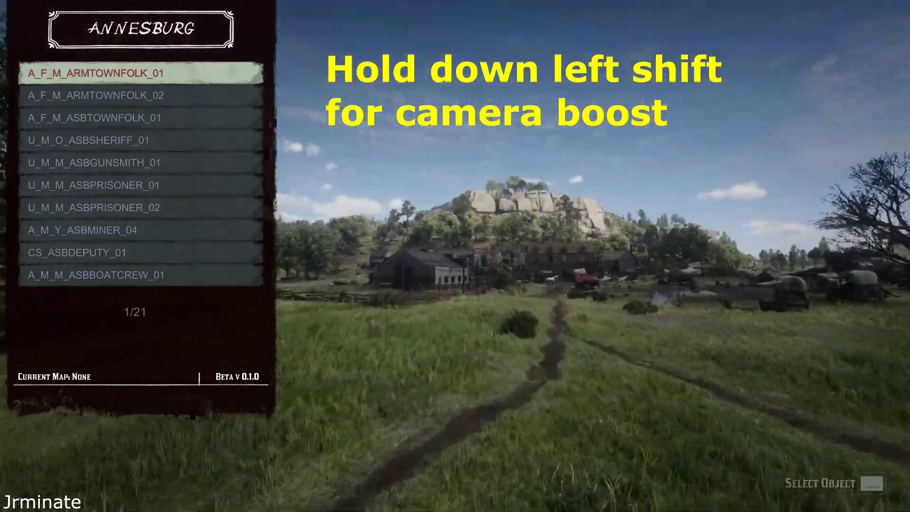
key(shift+w)
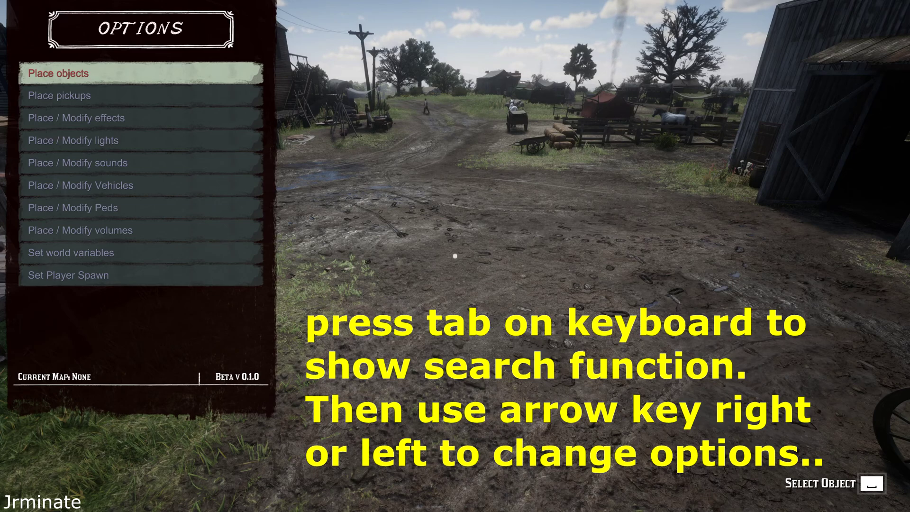
Search the ped models for VAMP
key(Tab)
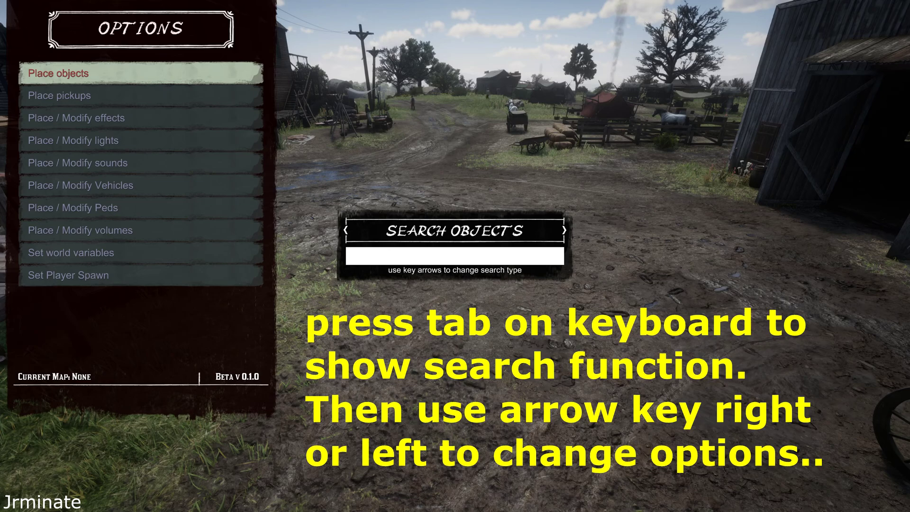
key(Right)
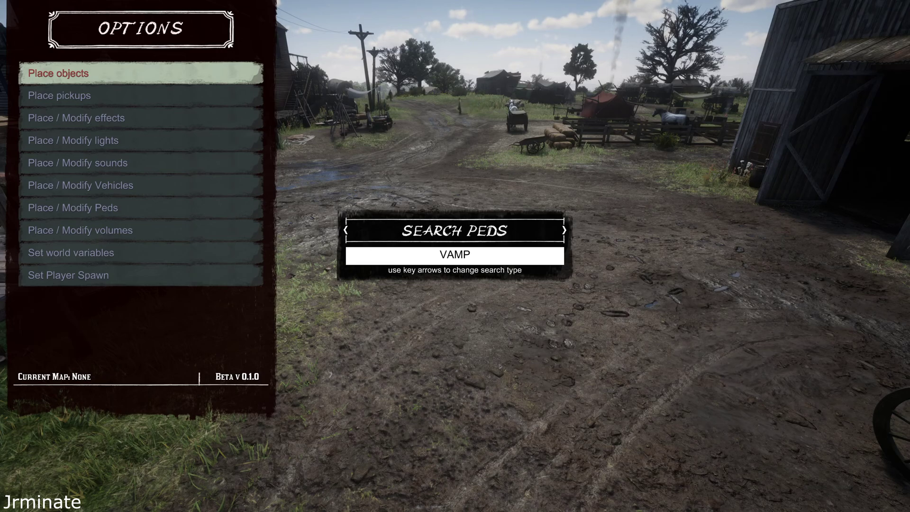
key(Return)
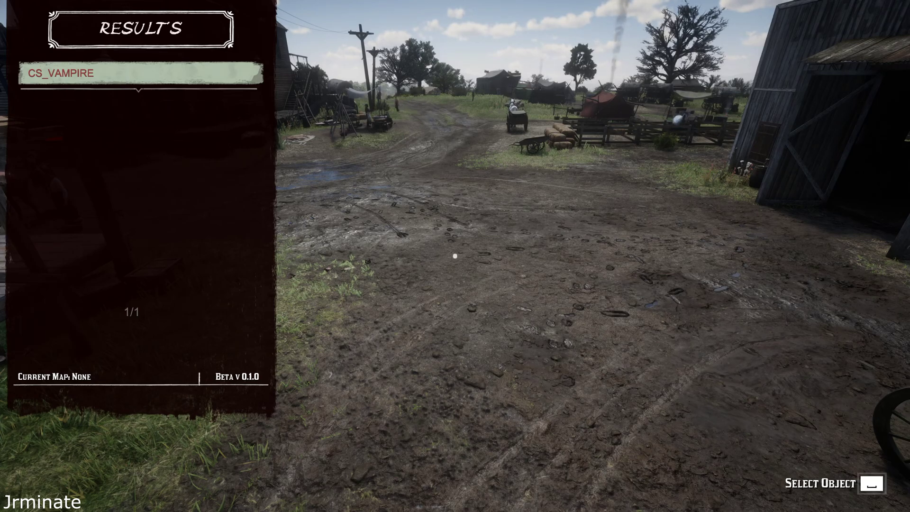
Place the CS_VAMPIRE ped on the open ground near the barn, rotating it to adjust its facing, and accept its default settings
key(w)
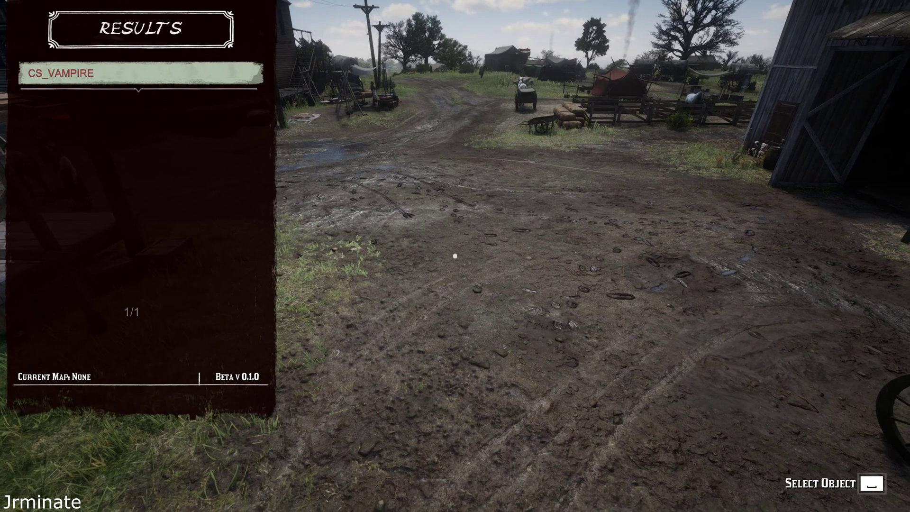
key(space)
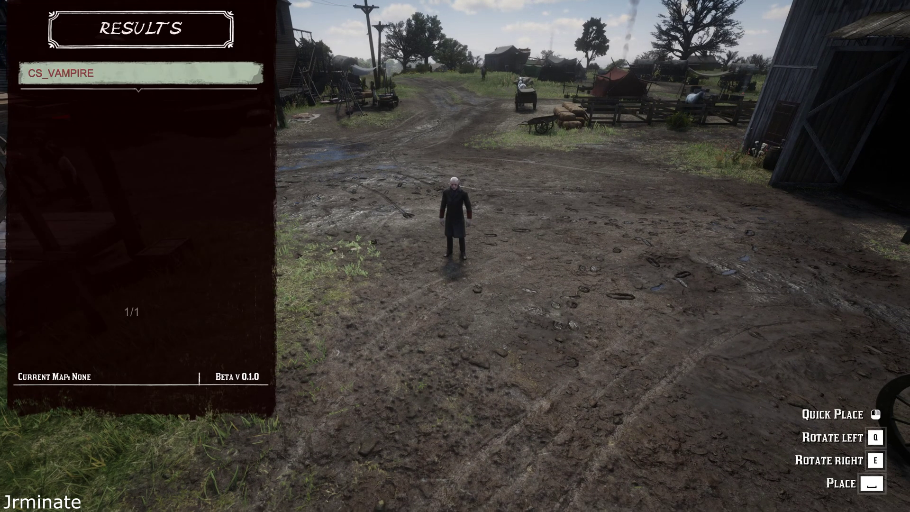
key(q)
key(e)
key(q)
key(space)
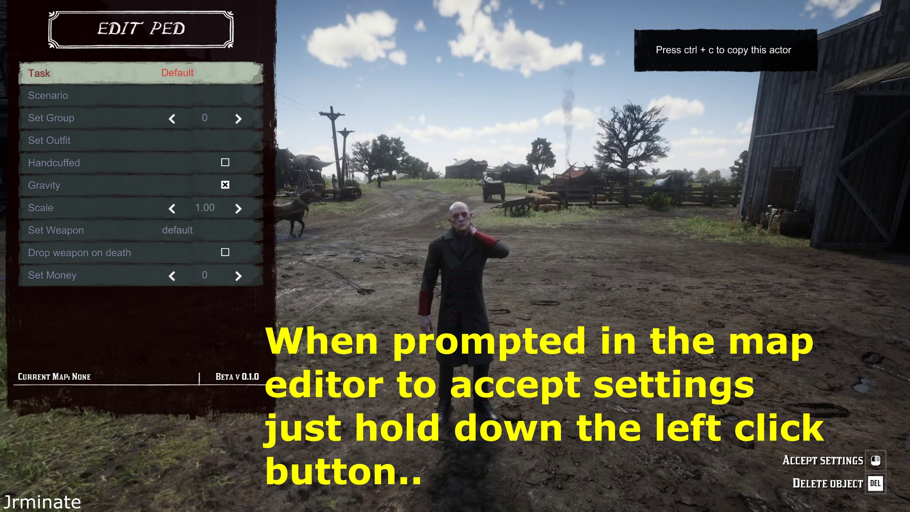
click(455, 256)
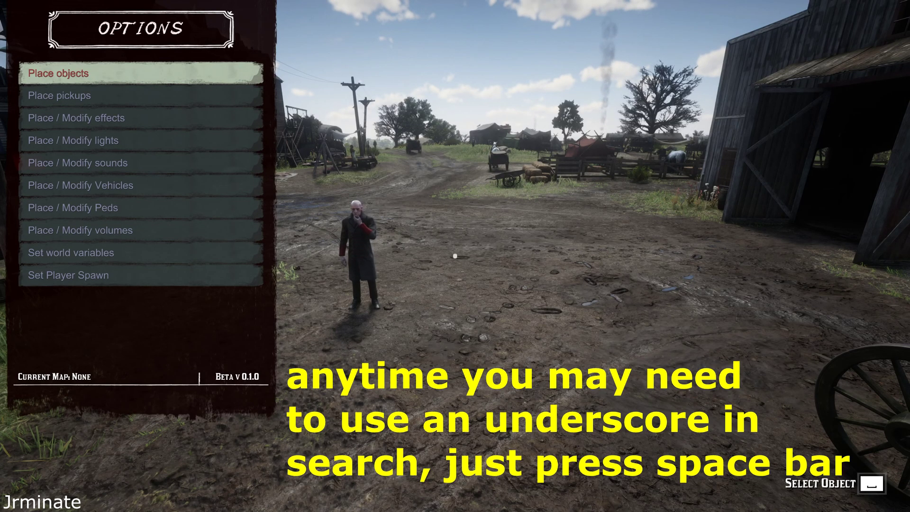
Search the ped models for CS_VAMPIRE, including the underscore in the name
key(f)
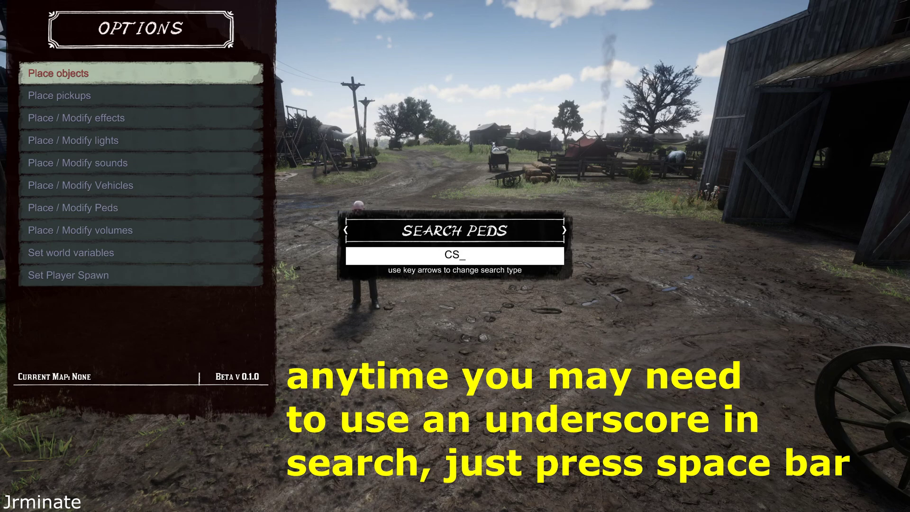
text(CS_VAMPIRE)
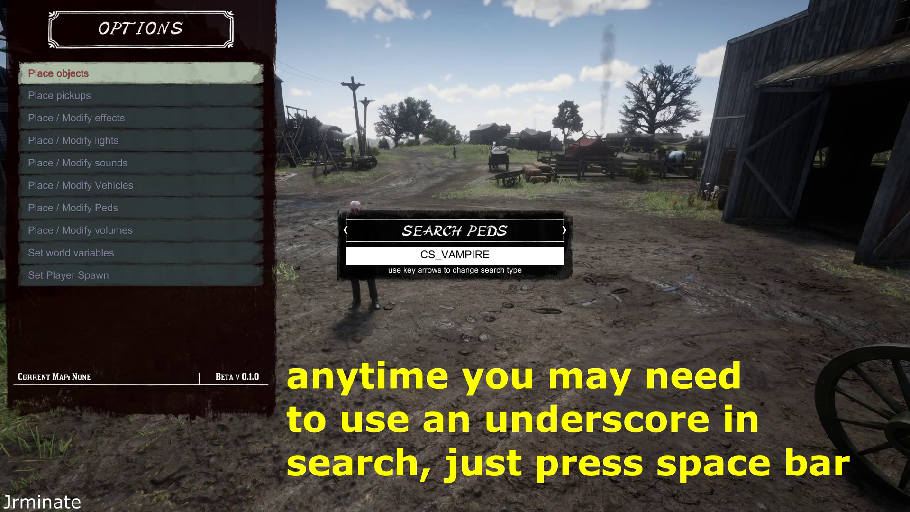
key(Return)
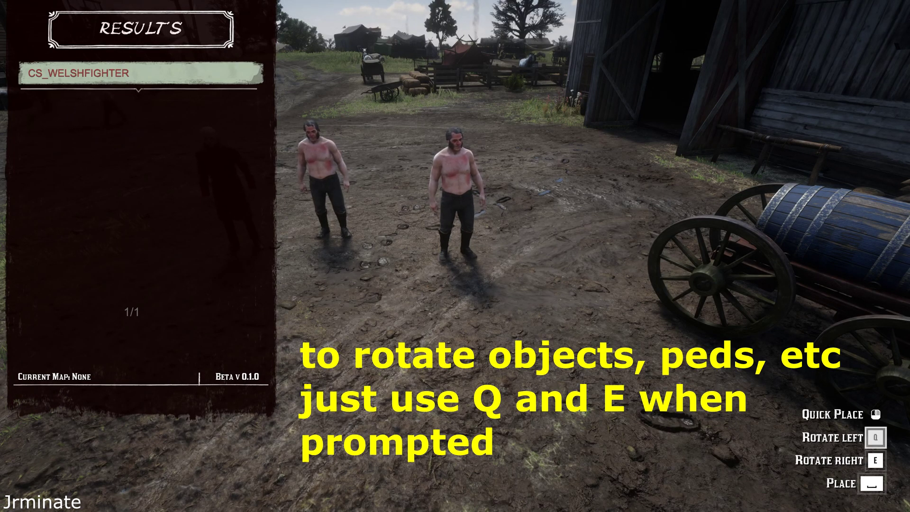
Rotate the CS_WELSHFIGHTER ped being placed near the barn in both directions to adjust its facing
key(e)
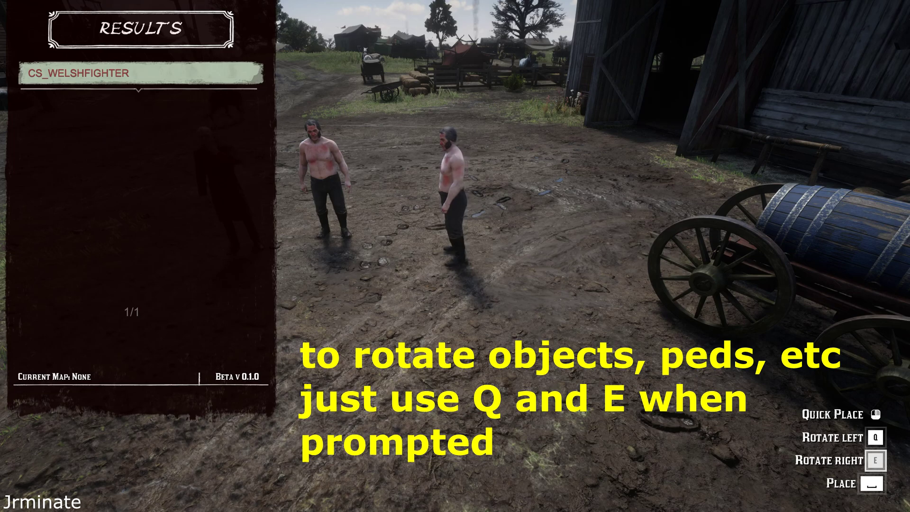
key(q)
key(q)
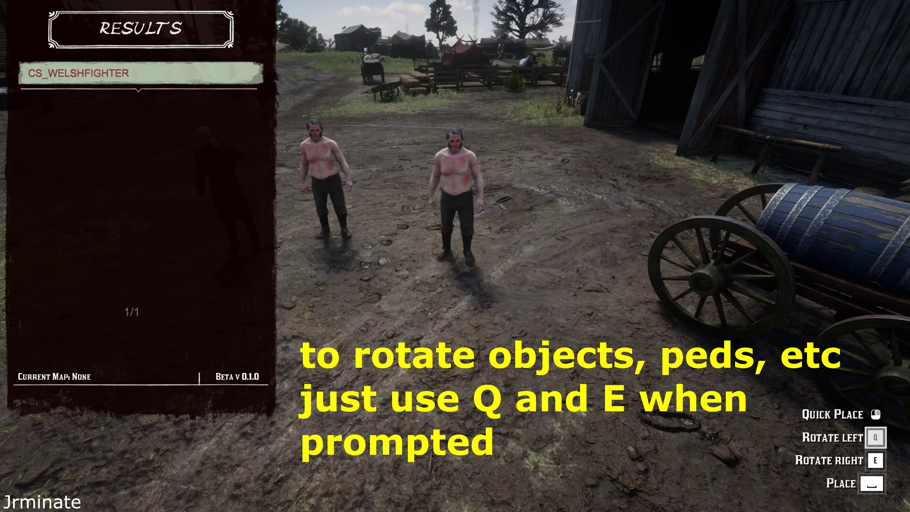
key(e)
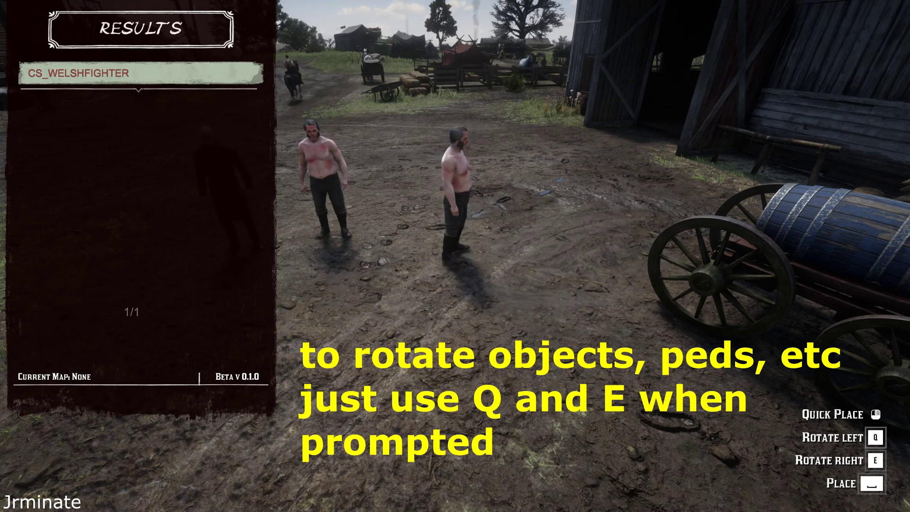
key(e)
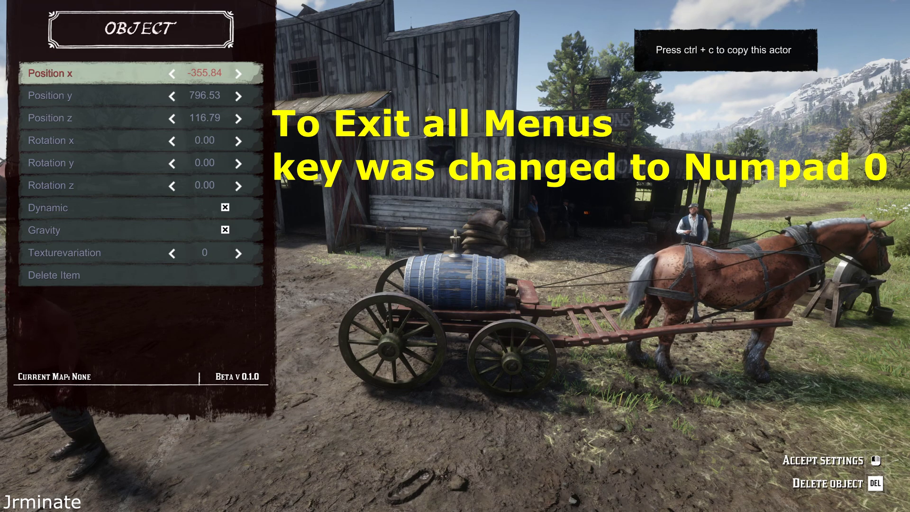
Leave the object's settings and back out through the Lamps, Props and Categories levels to the Map Editor's top level
key(KP_0)
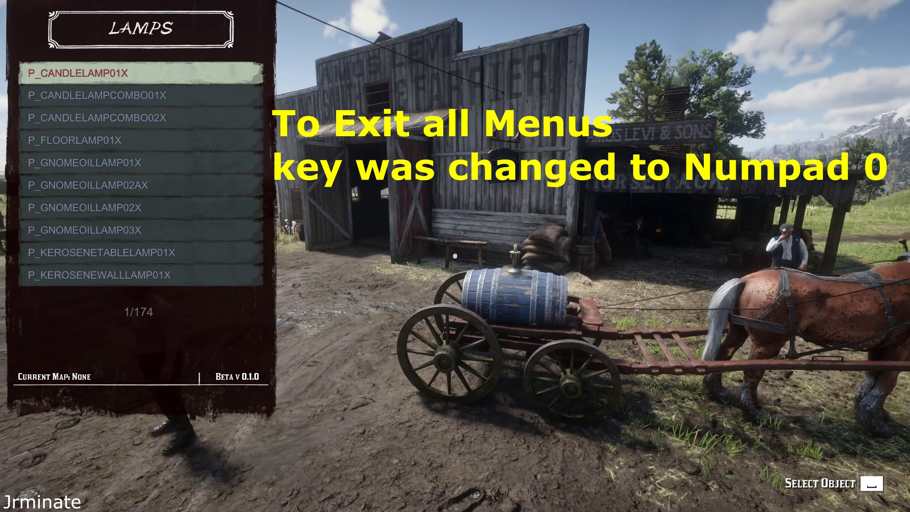
key(BackSpace)
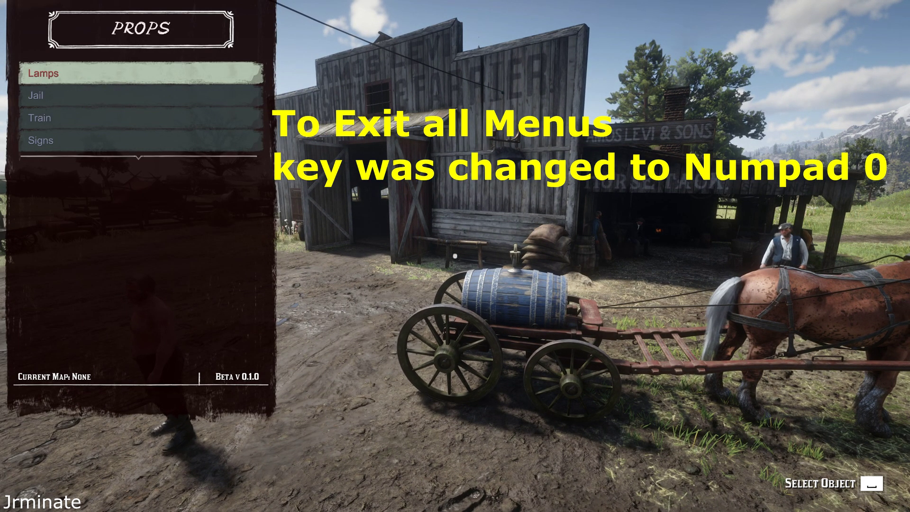
key(BackSpace)
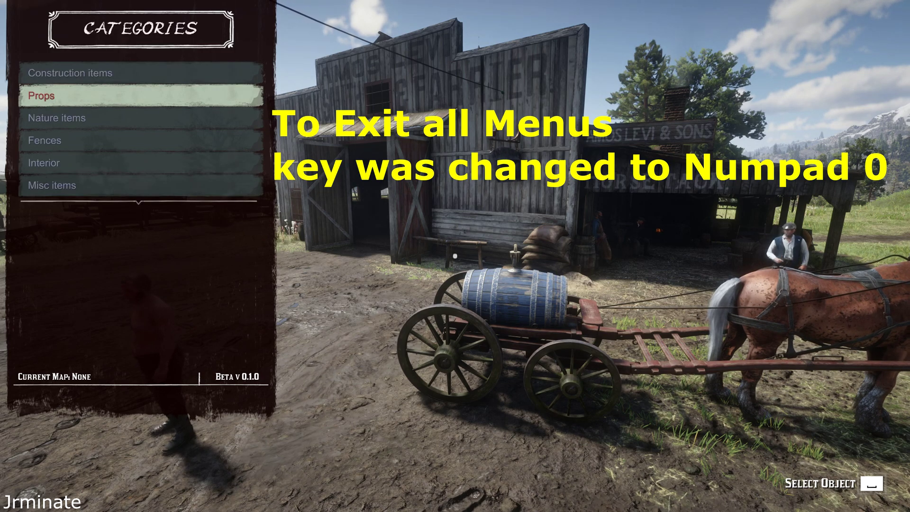
key(BackSpace)
key(BackSpace)
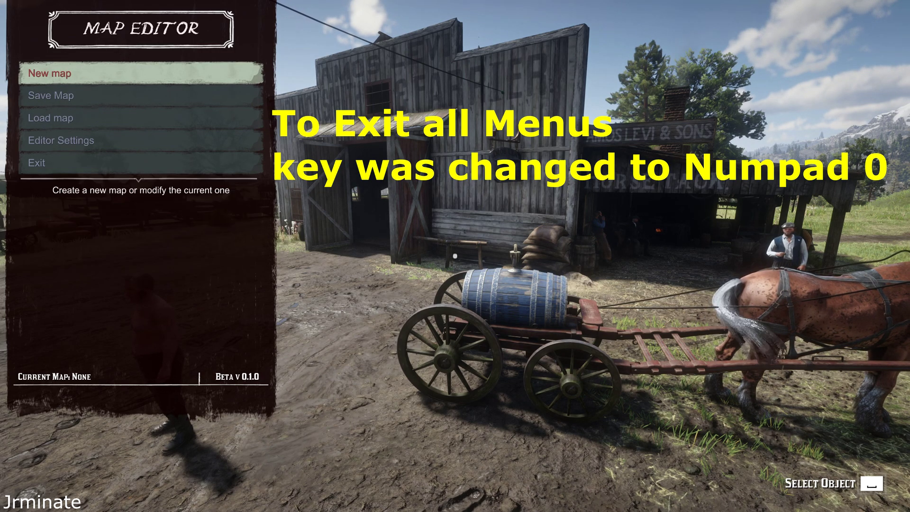